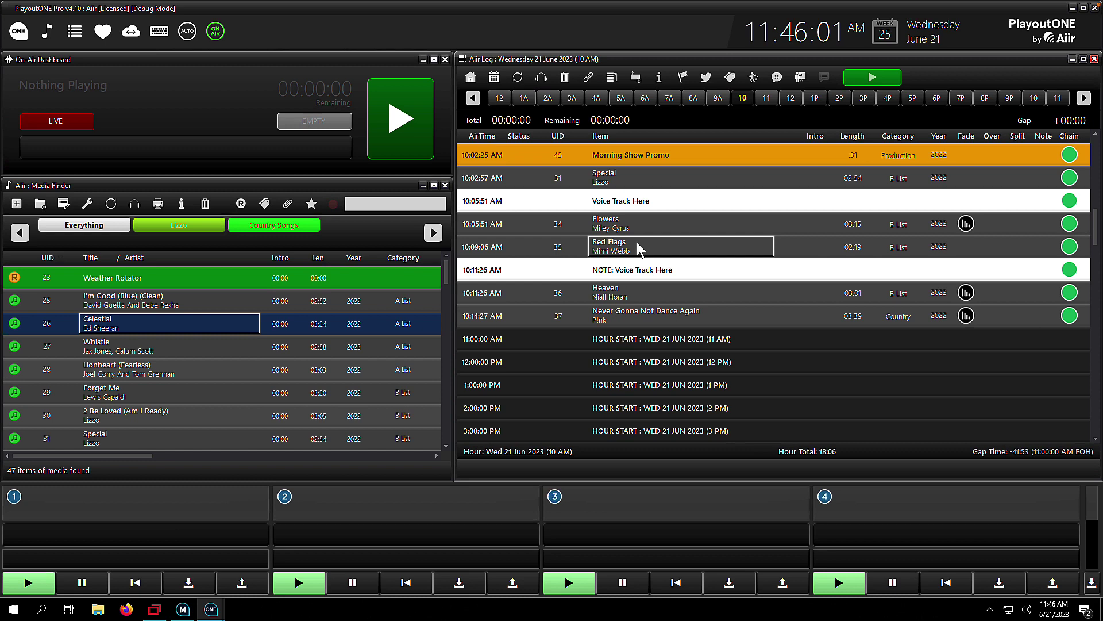
Turn on the Voicetracking widget from the Air Log's Widgets menu and select the Voice Track Here row.
{"action": "right_click", "coordinate": [637, 245]}
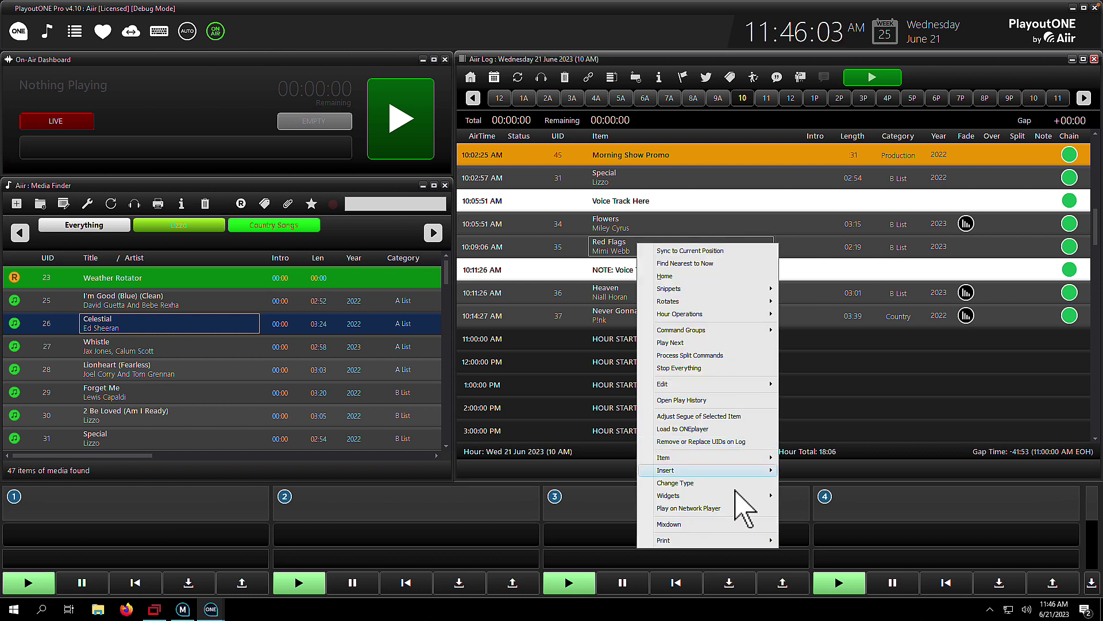
{"action": "mouse_move", "coordinate": [737, 495]}
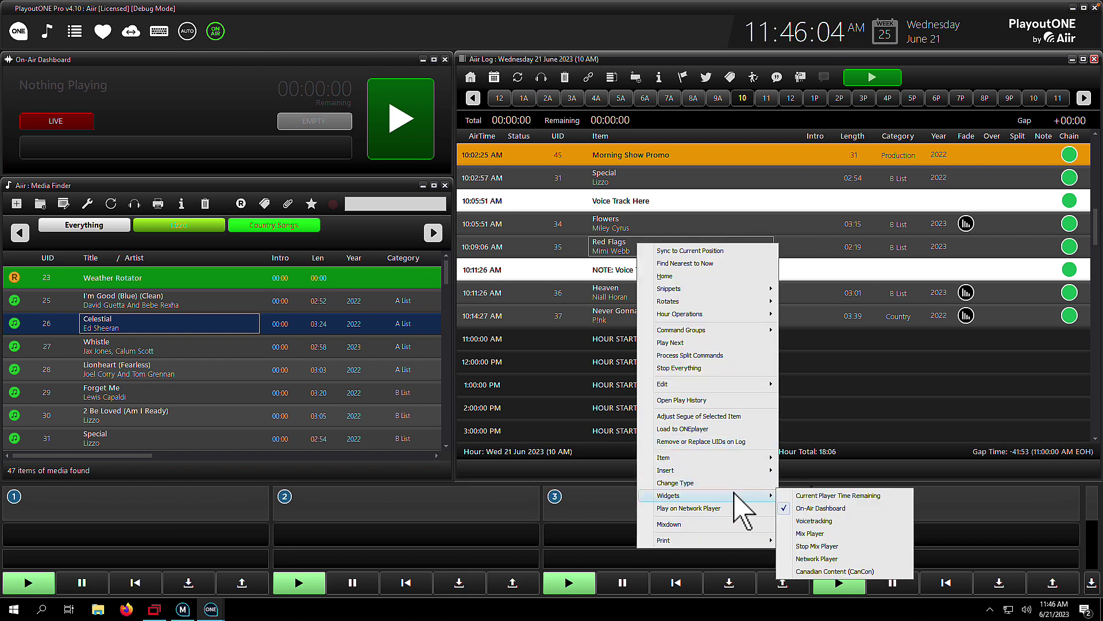
{"action": "left_click", "coordinate": [823, 538]}
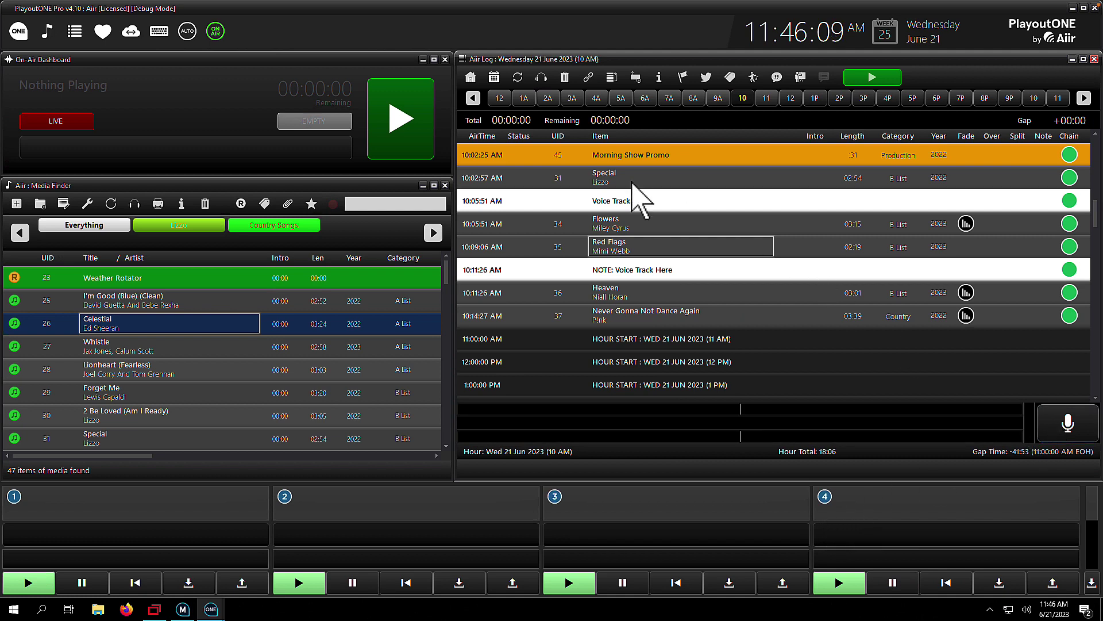
{"action": "left_click", "coordinate": [638, 200]}
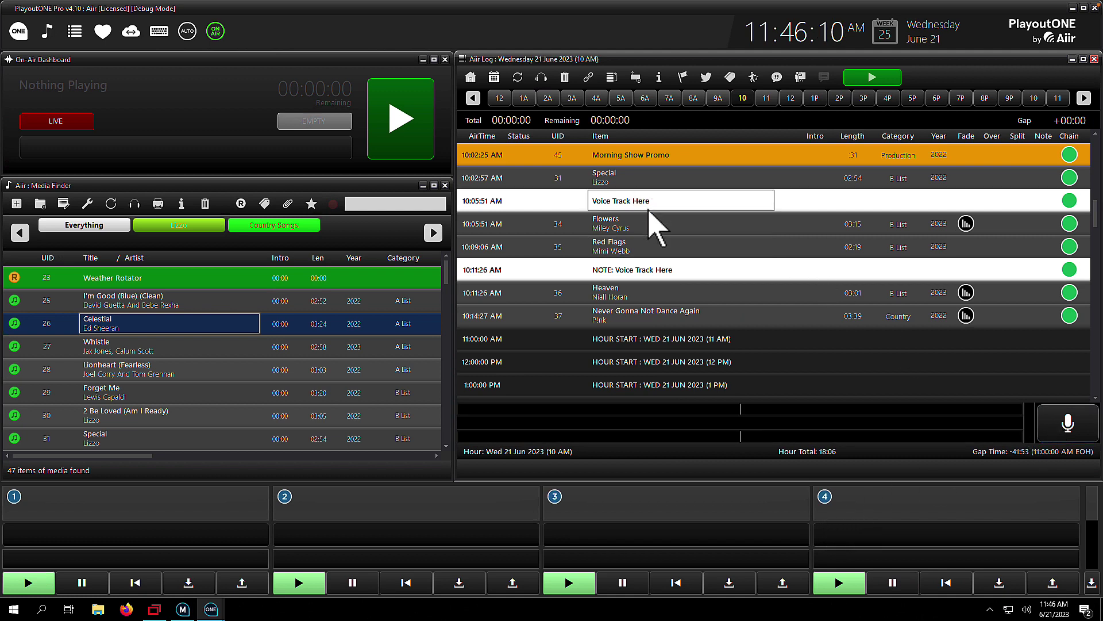
After the Record Device Error, save CABLE-C Output (VB-Audio Cable C) as the VT & Record Device, then retry recording.
{"action": "left_click", "coordinate": [1060, 431]}
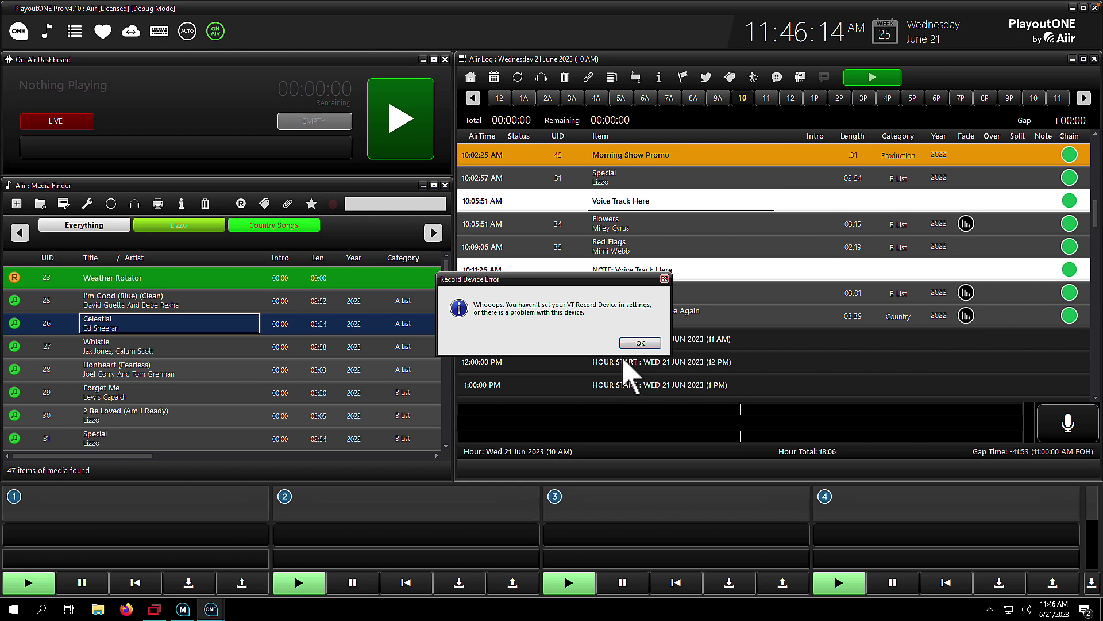
{"action": "left_click", "coordinate": [639, 343]}
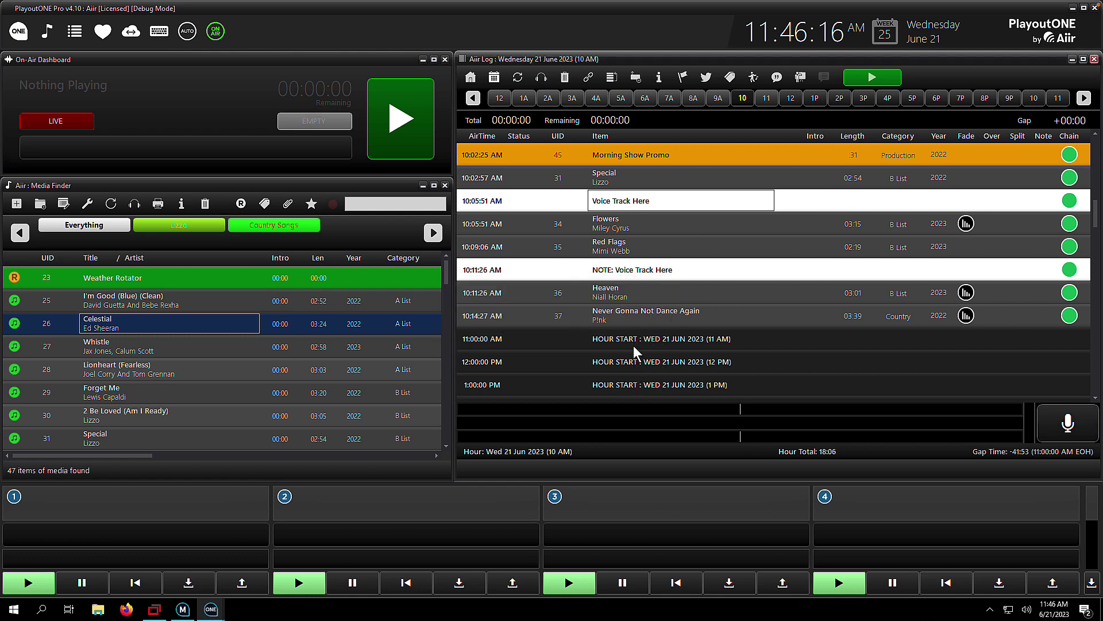
{"action": "left_click", "coordinate": [18, 31]}
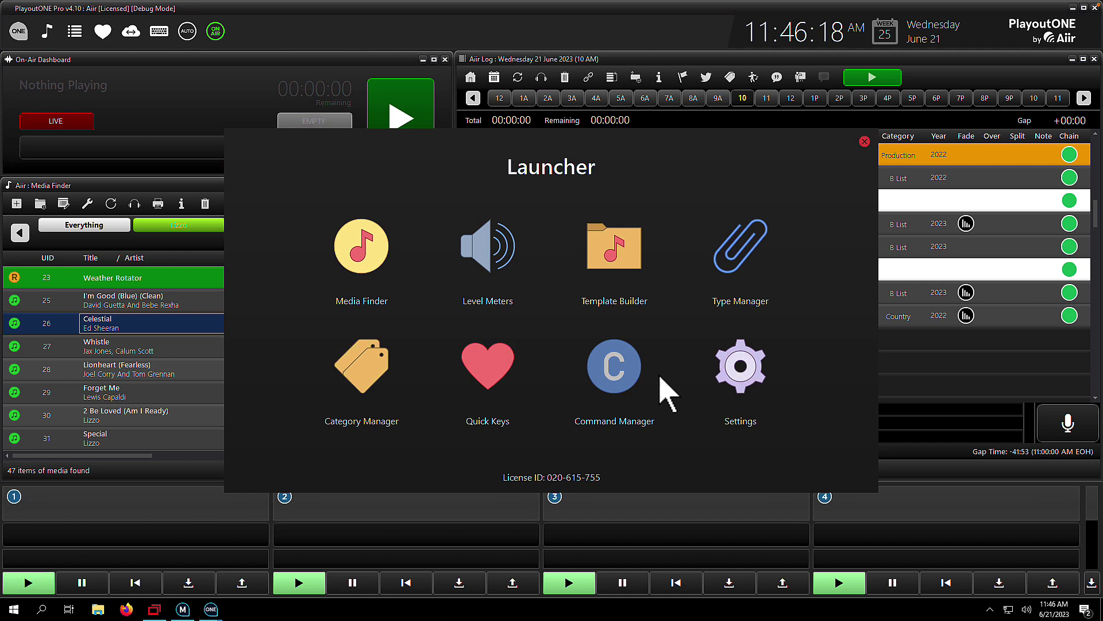
{"action": "left_click", "coordinate": [731, 375]}
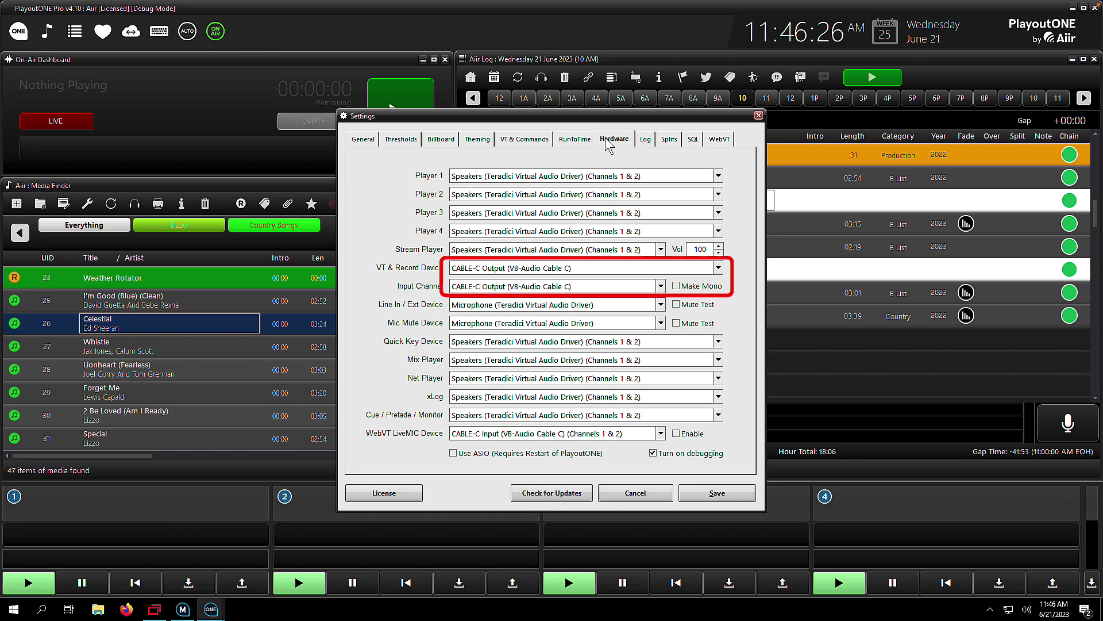
{"action": "left_click", "coordinate": [731, 495]}
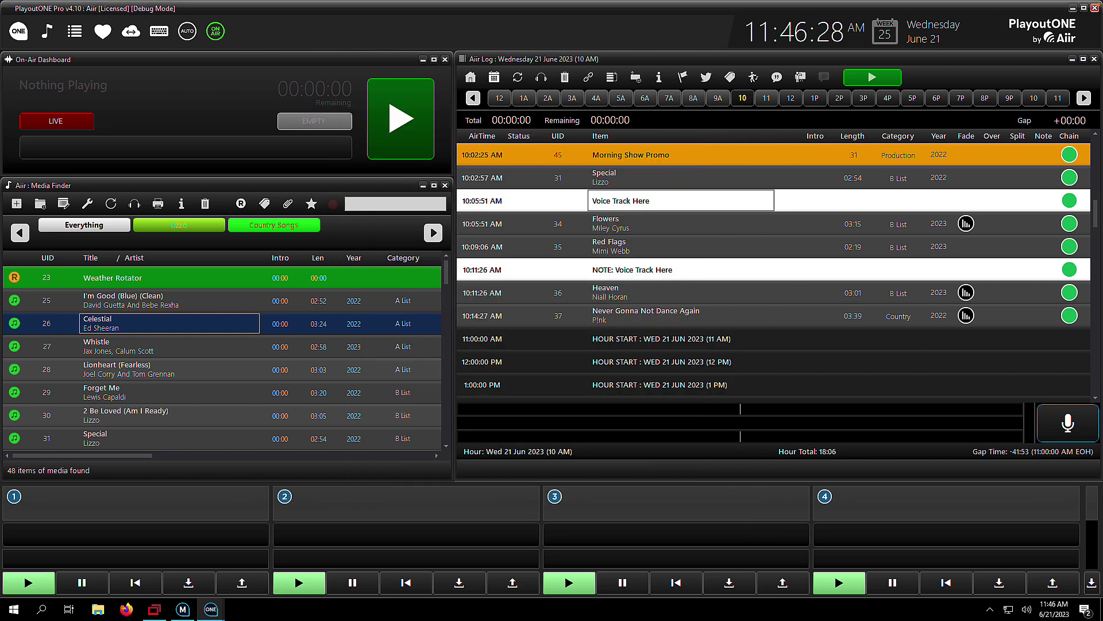
{"action": "left_click", "coordinate": [1067, 431]}
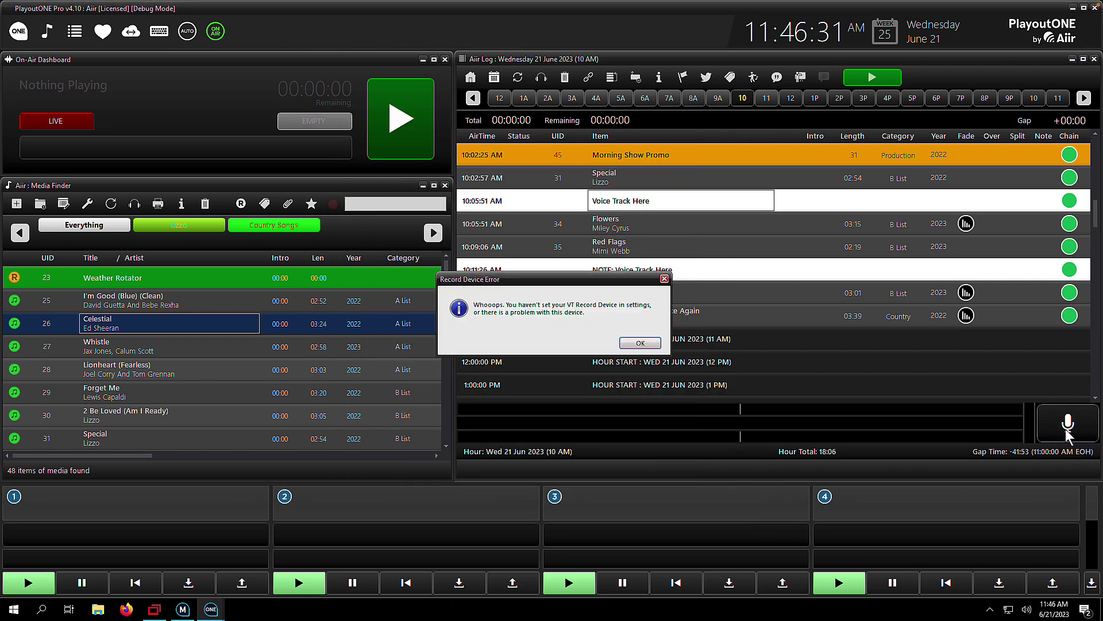
{"action": "left_click", "coordinate": [640, 343]}
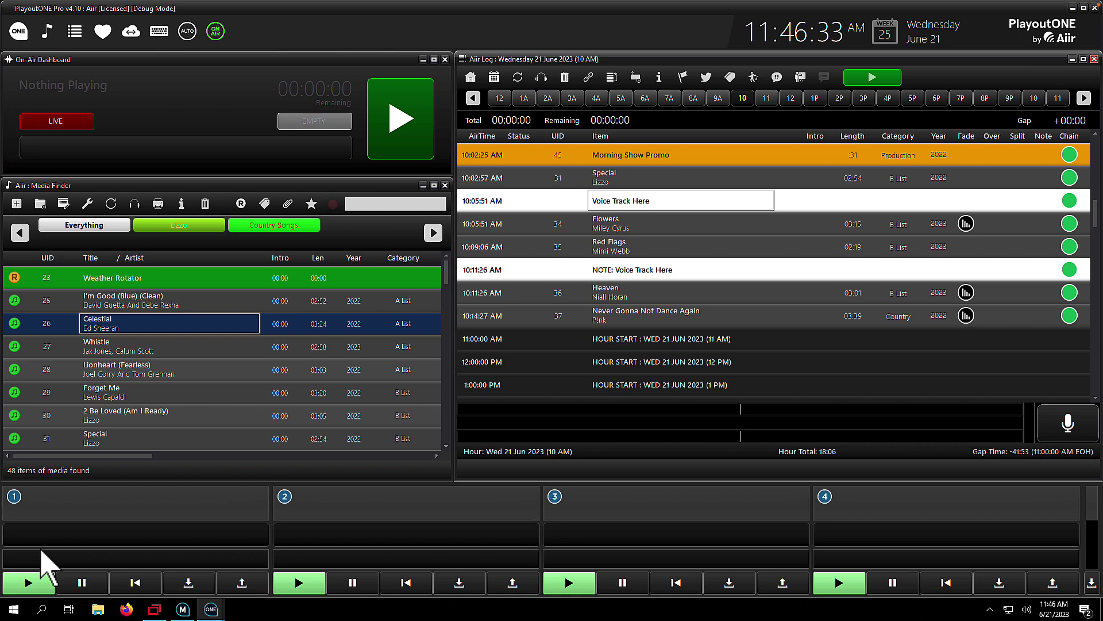
Switch on 'Allow apps to access your microphone' in the Windows Microphone privacy settings.
{"action": "left_click", "coordinate": [15, 609]}
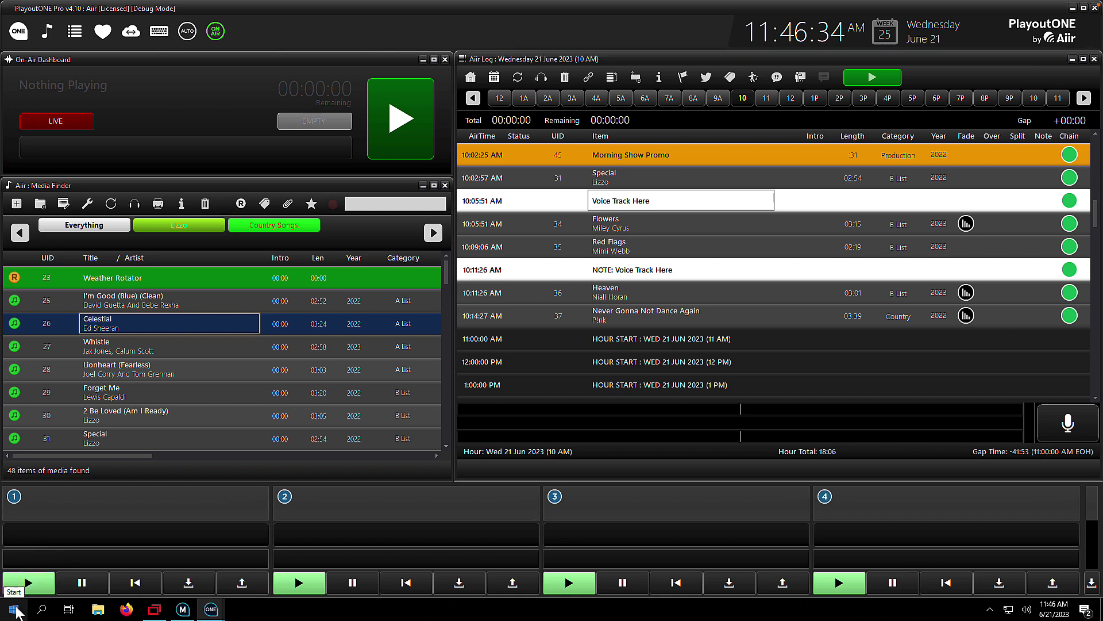
{"action": "type", "text": "privacy"}
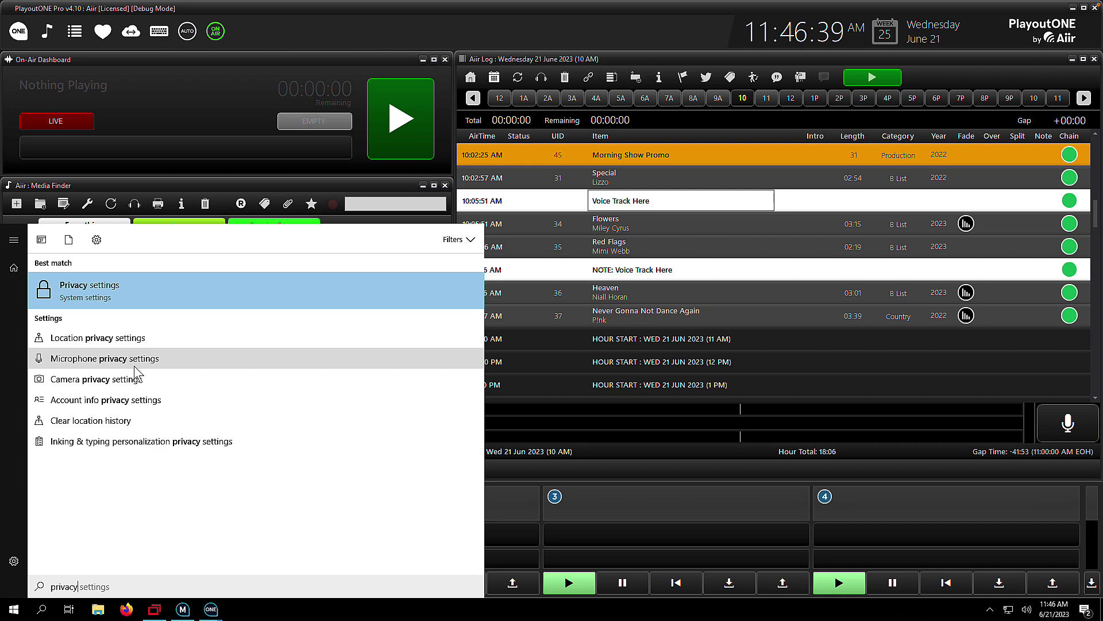
{"action": "left_click", "coordinate": [134, 366]}
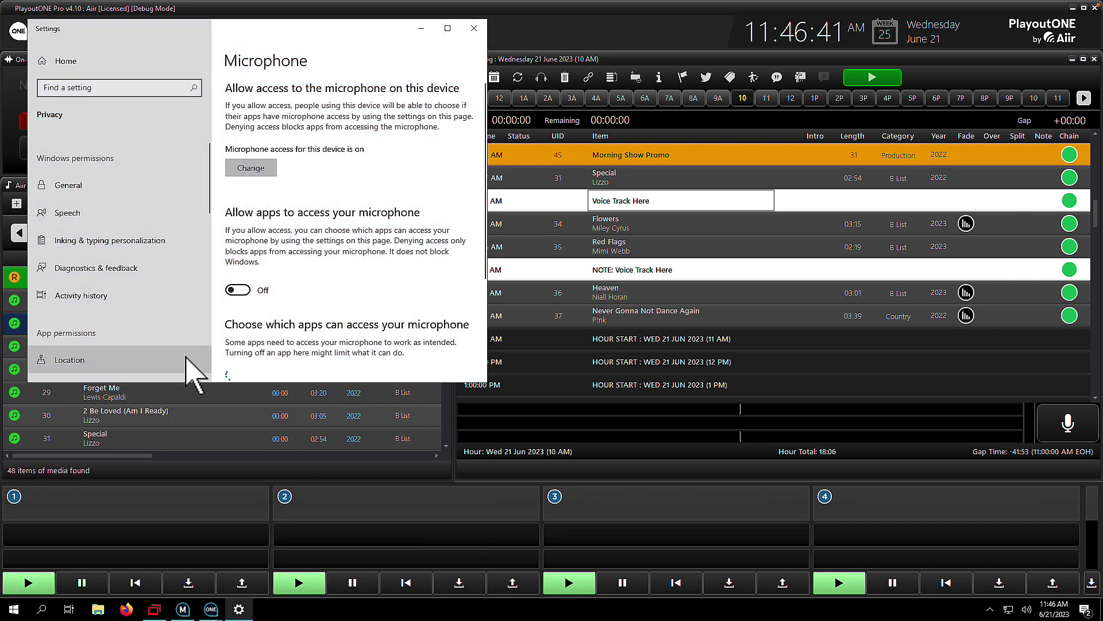
{"action": "left_click", "coordinate": [449, 31]}
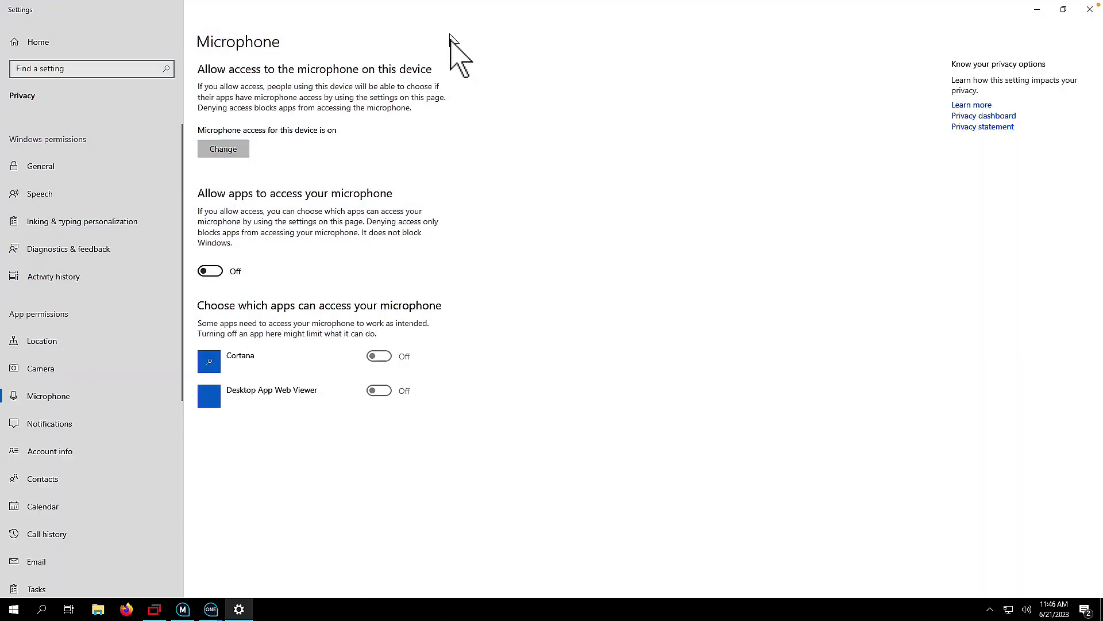
{"action": "left_click", "coordinate": [210, 270]}
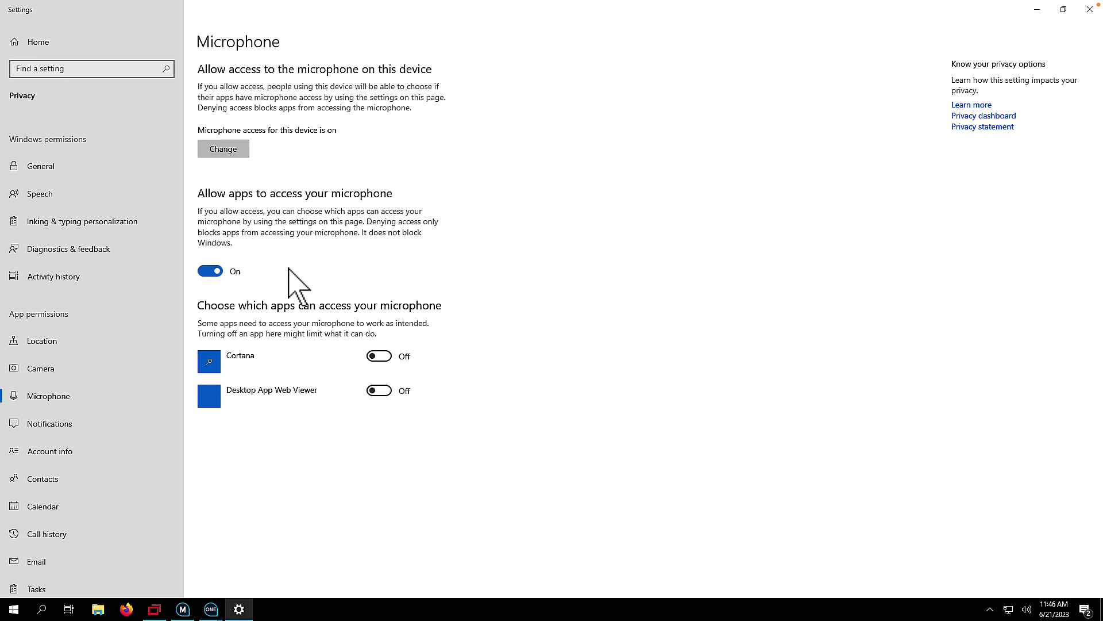
Close Windows Settings and load today's 10 AM log from Find Log.
{"action": "left_click", "coordinate": [1089, 10]}
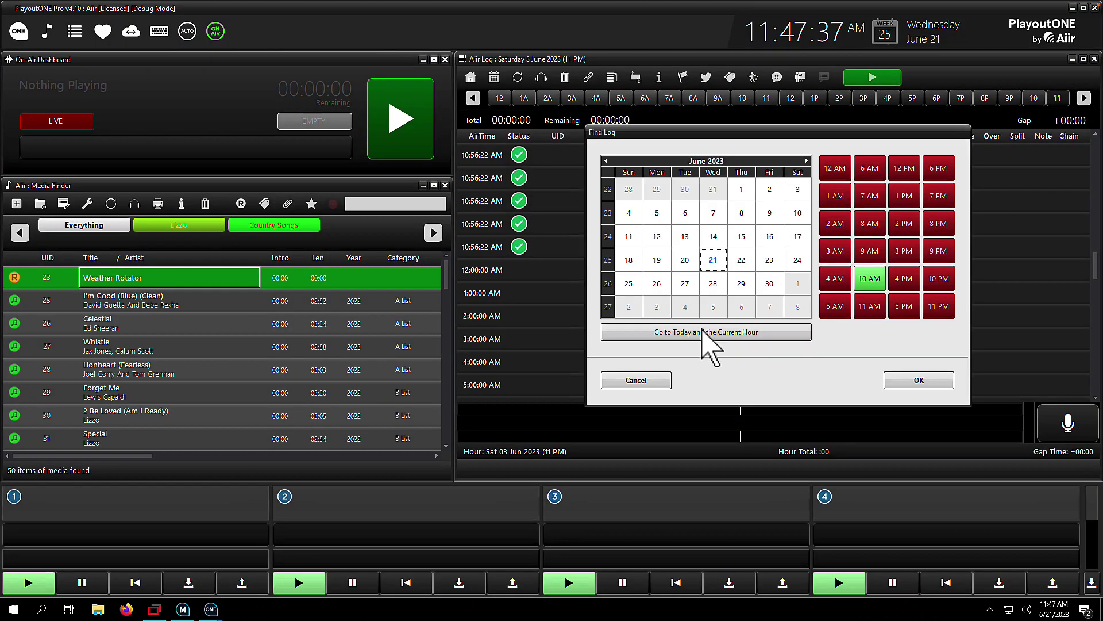
{"action": "left_click", "coordinate": [916, 380]}
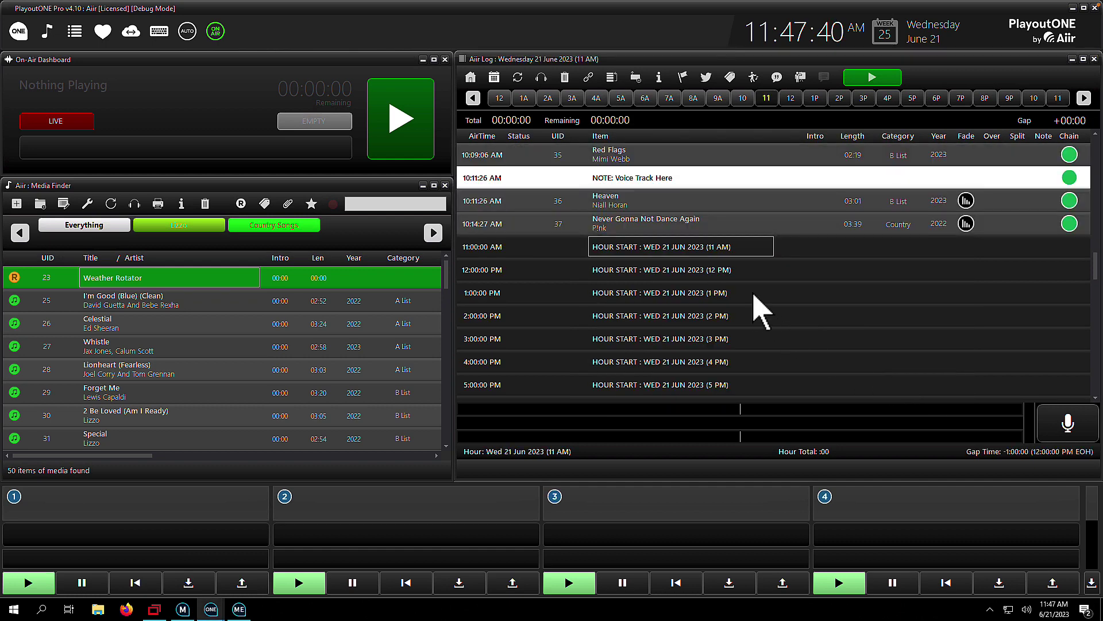
{"action": "scroll", "coordinate": [753, 291], "scroll_direction": "up", "scroll_amount": 3}
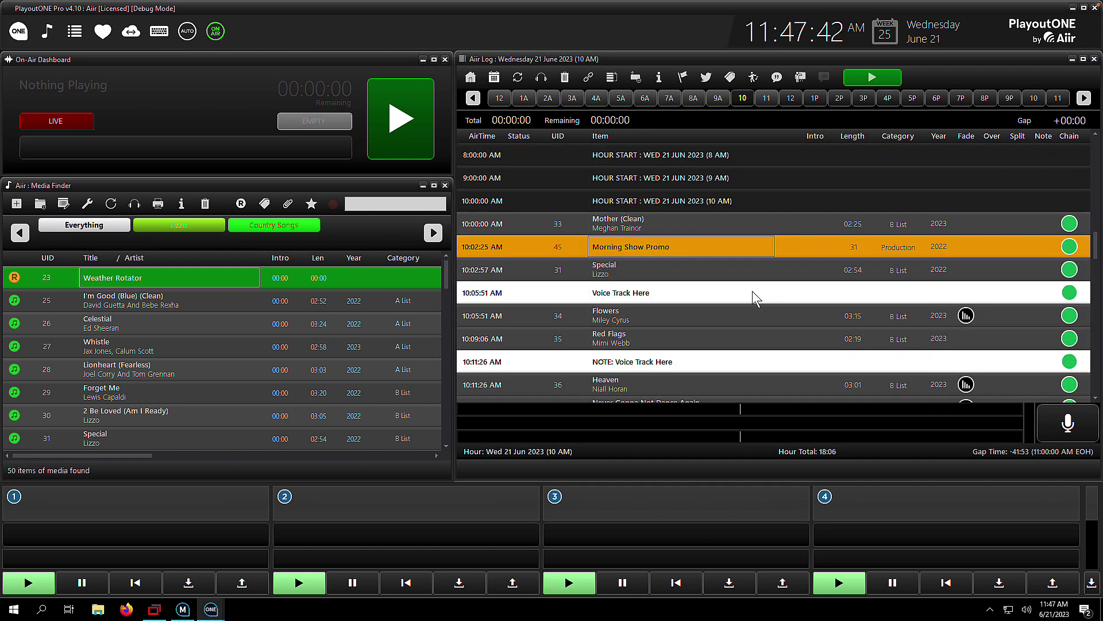
Record a 12-second voice track at the first Voice Track Here slot and commit it as VT12.
{"action": "left_click", "coordinate": [655, 315]}
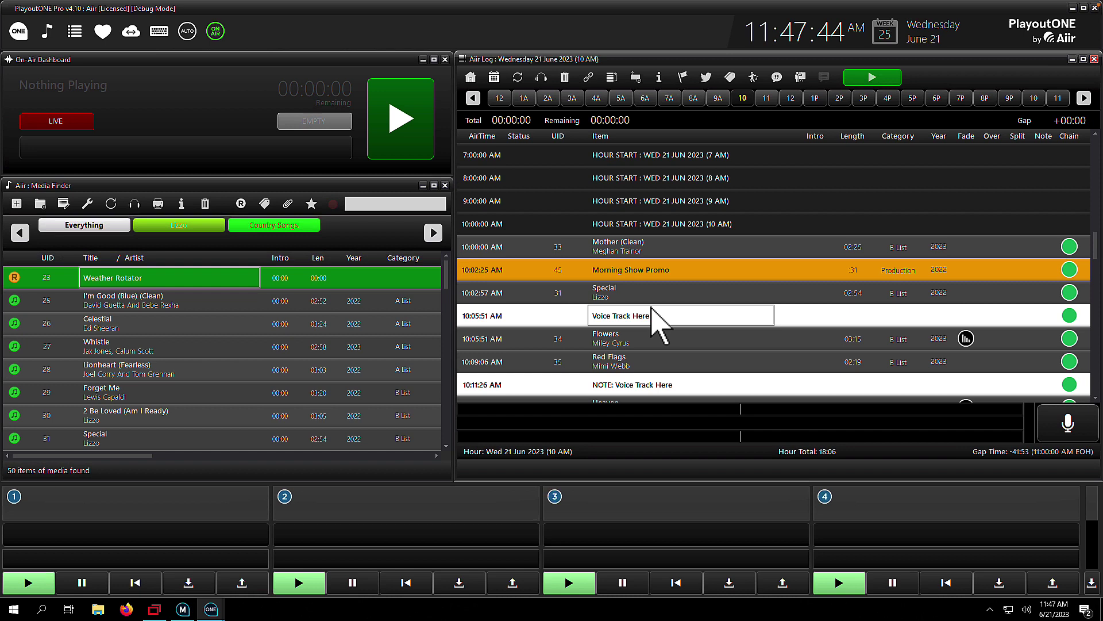
{"action": "left_click", "coordinate": [1076, 424]}
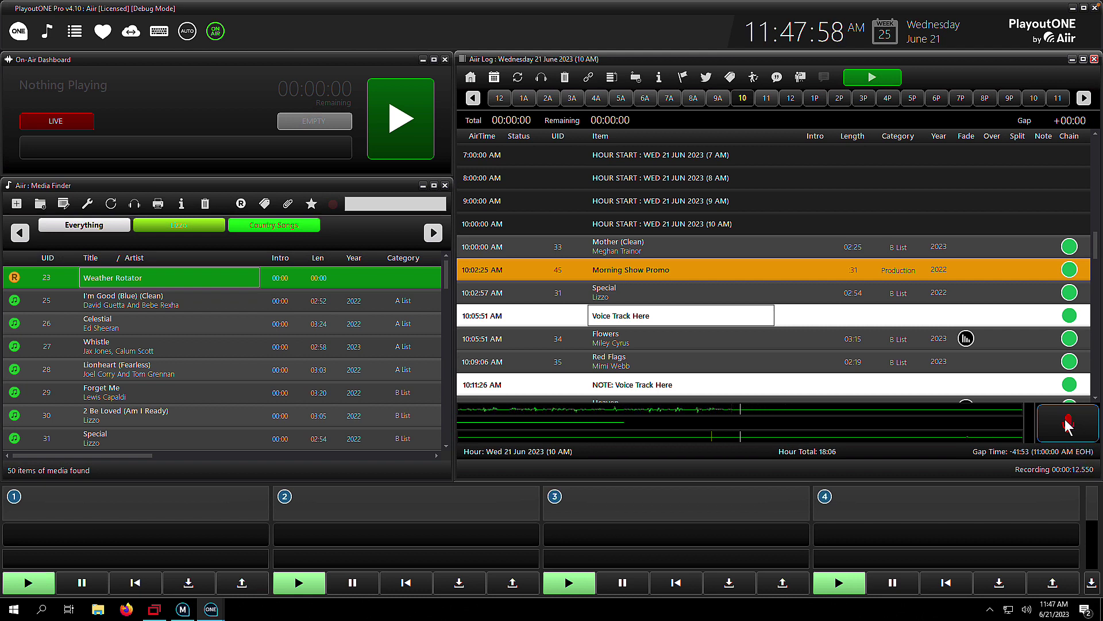
{"action": "left_click", "coordinate": [1067, 425]}
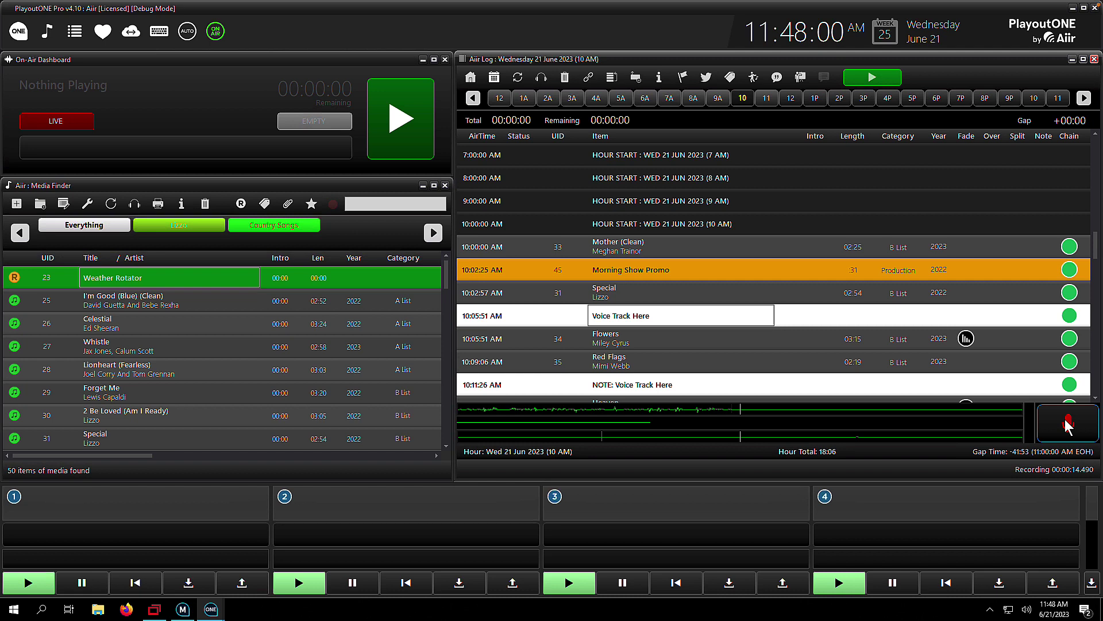
{"action": "left_click", "coordinate": [489, 336]}
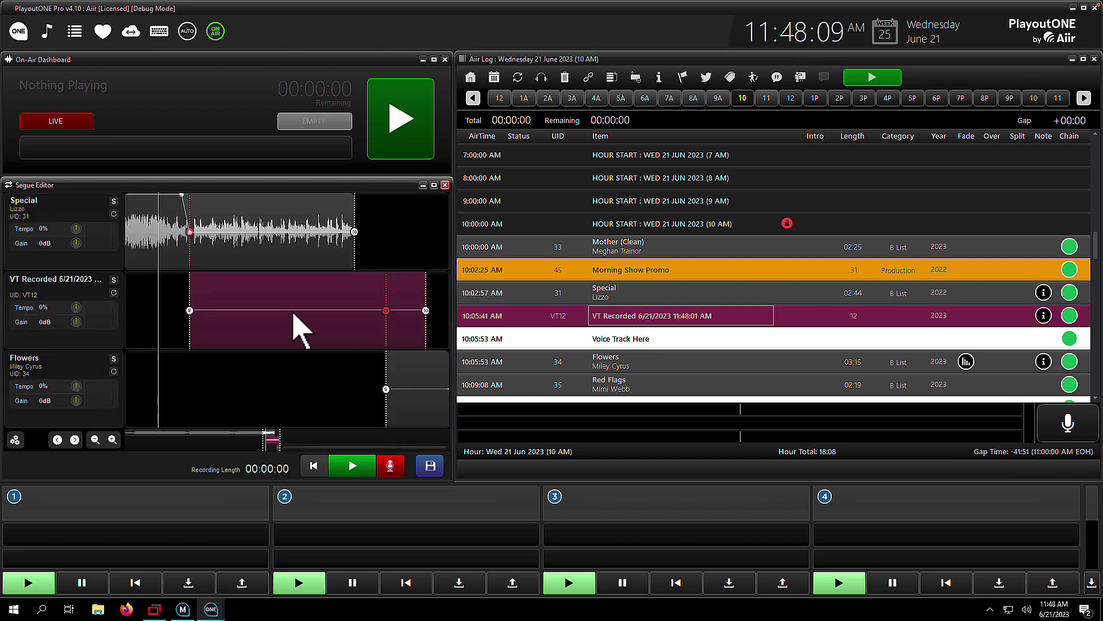
Slide the voice track and Flowers earlier and reshape Special's fade-out to drop sooner.
{"action": "left_click_drag", "start_coordinate": [291, 315], "coordinate": [279, 314]}
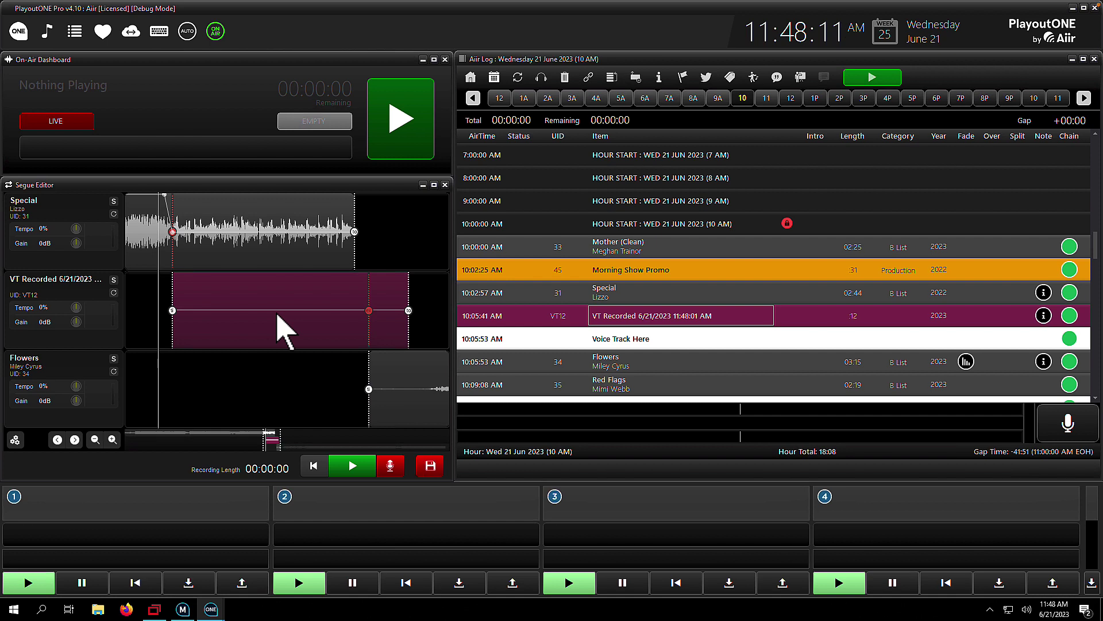
{"action": "mouse_move", "coordinate": [369, 376]}
{"action": "left_mouse_down"}
{"action": "mouse_move", "coordinate": [285, 373]}
{"action": "mouse_move", "coordinate": [147, 337]}
{"action": "left_mouse_up"}
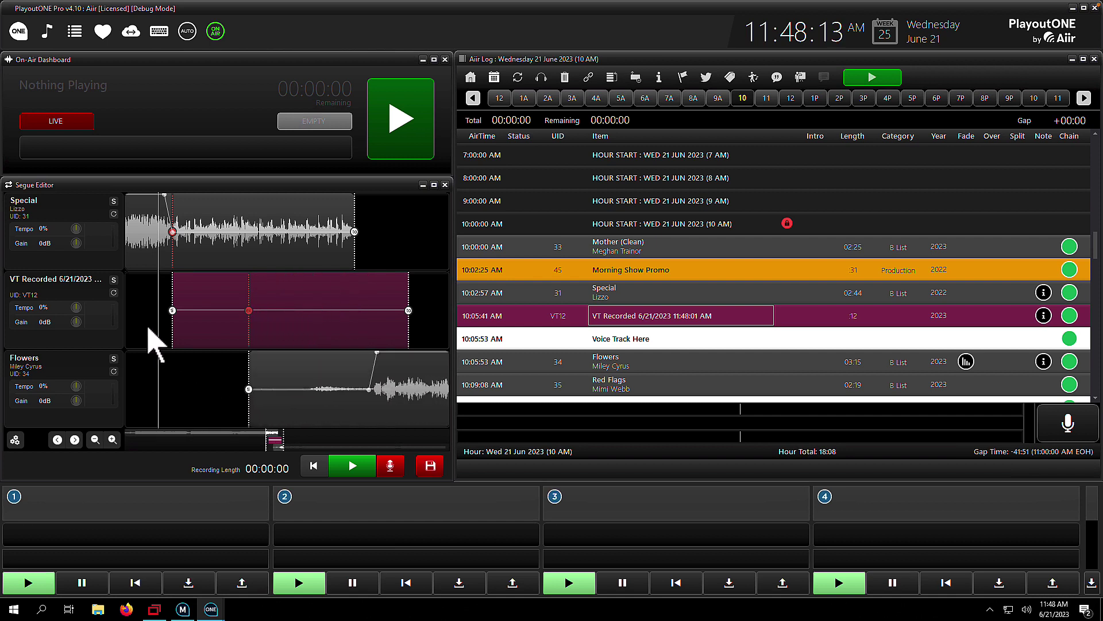
{"action": "left_click_drag", "start_coordinate": [172, 231], "coordinate": [232, 237]}
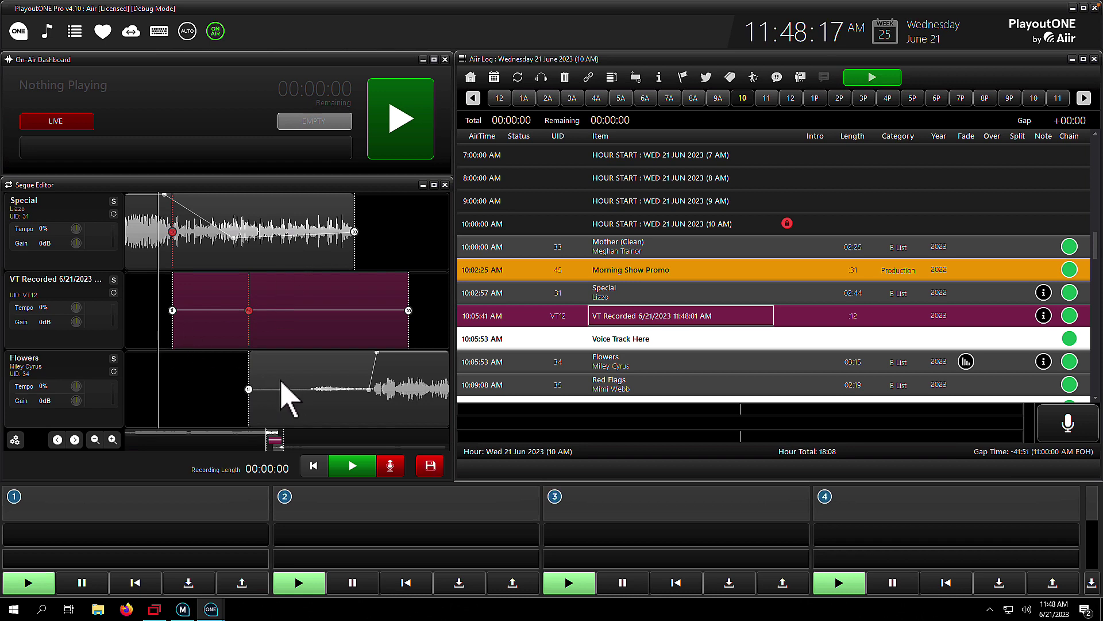
{"action": "left_click_drag", "start_coordinate": [278, 394], "coordinate": [246, 393]}
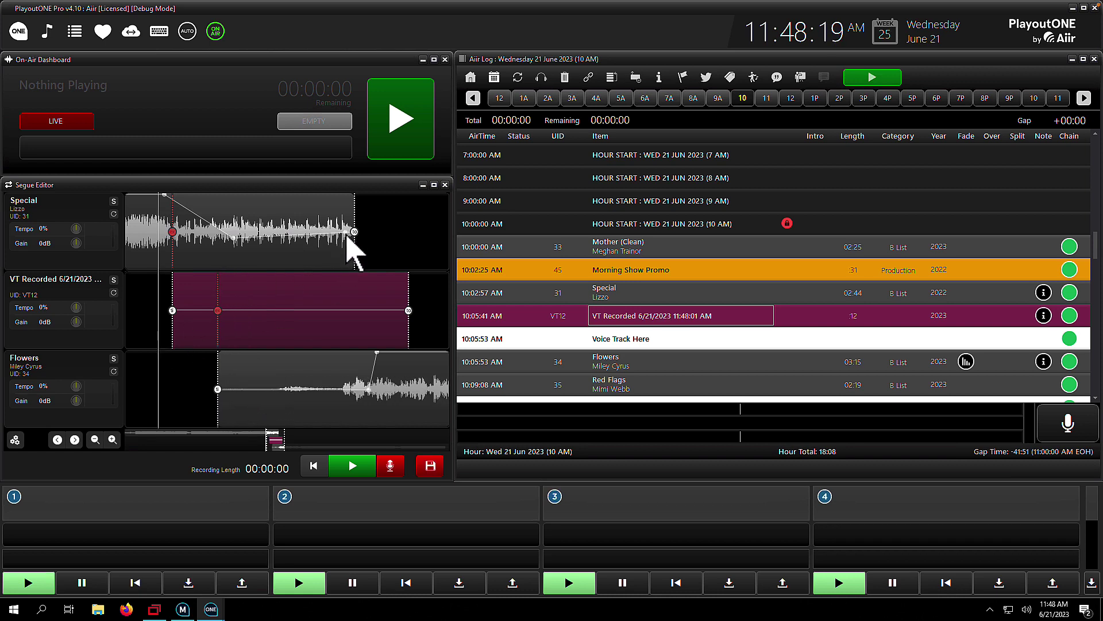
{"action": "left_click_drag", "start_coordinate": [348, 233], "coordinate": [276, 267]}
{"action": "left_click_drag", "start_coordinate": [343, 240], "coordinate": [370, 300]}
{"action": "mouse_move", "coordinate": [276, 268]}
{"action": "left_mouse_down"}
{"action": "mouse_move", "coordinate": [300, 290]}
{"action": "mouse_move", "coordinate": [296, 269]}
{"action": "mouse_move", "coordinate": [289, 283]}
{"action": "left_mouse_up"}
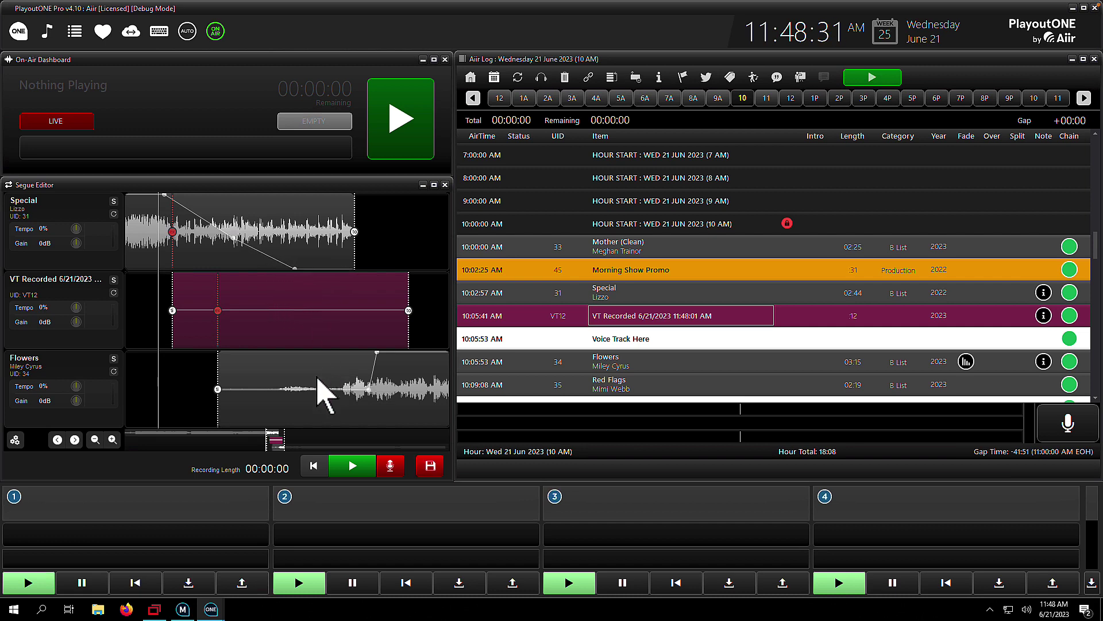
Start Flowers earlier and set the voice track's gain to -3.3dB and tempo to 17.76%.
{"action": "mouse_move", "coordinate": [315, 374]}
{"action": "left_mouse_down"}
{"action": "mouse_move", "coordinate": [270, 371]}
{"action": "mouse_move", "coordinate": [286, 375]}
{"action": "left_mouse_up"}
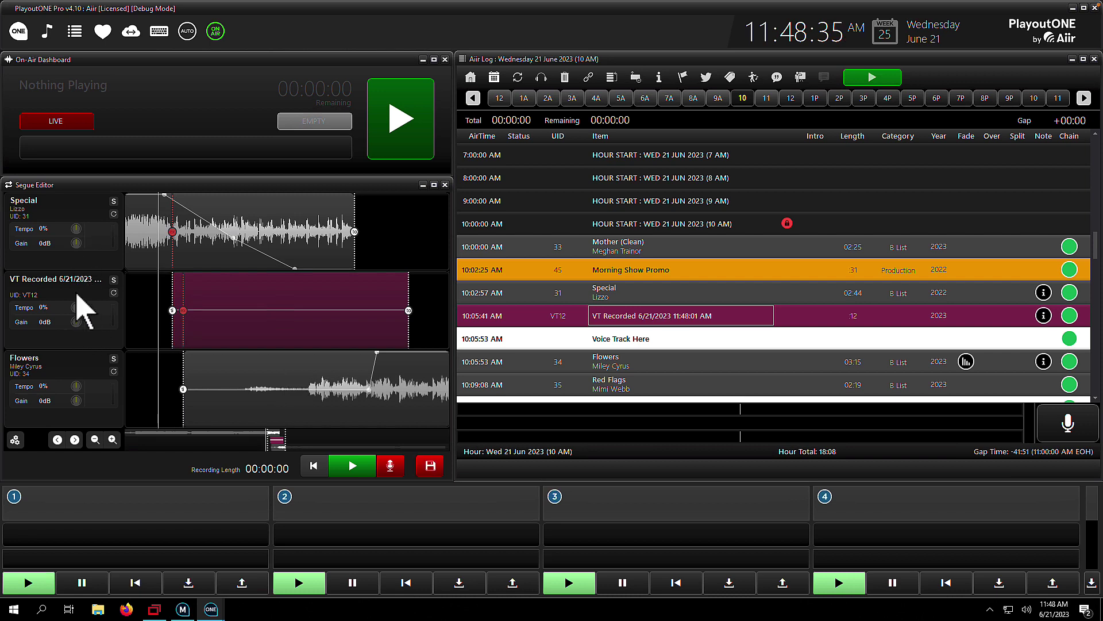
{"action": "mouse_move", "coordinate": [76, 322]}
{"action": "left_mouse_down"}
{"action": "mouse_move", "coordinate": [92, 321]}
{"action": "mouse_move", "coordinate": [79, 323]}
{"action": "left_mouse_up"}
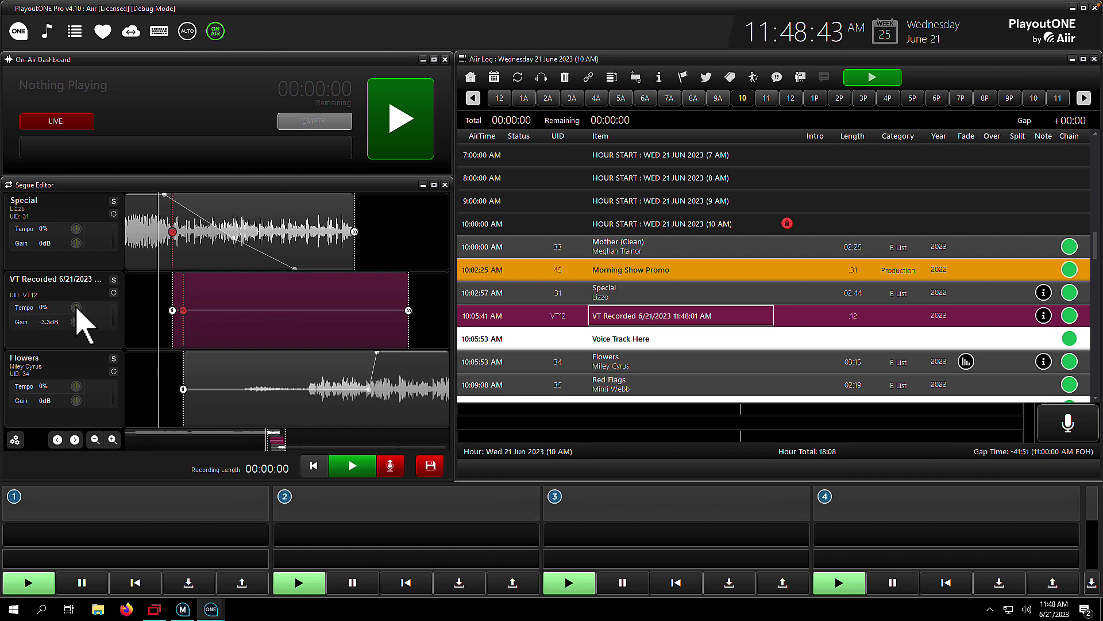
{"action": "left_click_drag", "start_coordinate": [76, 310], "coordinate": [87, 309]}
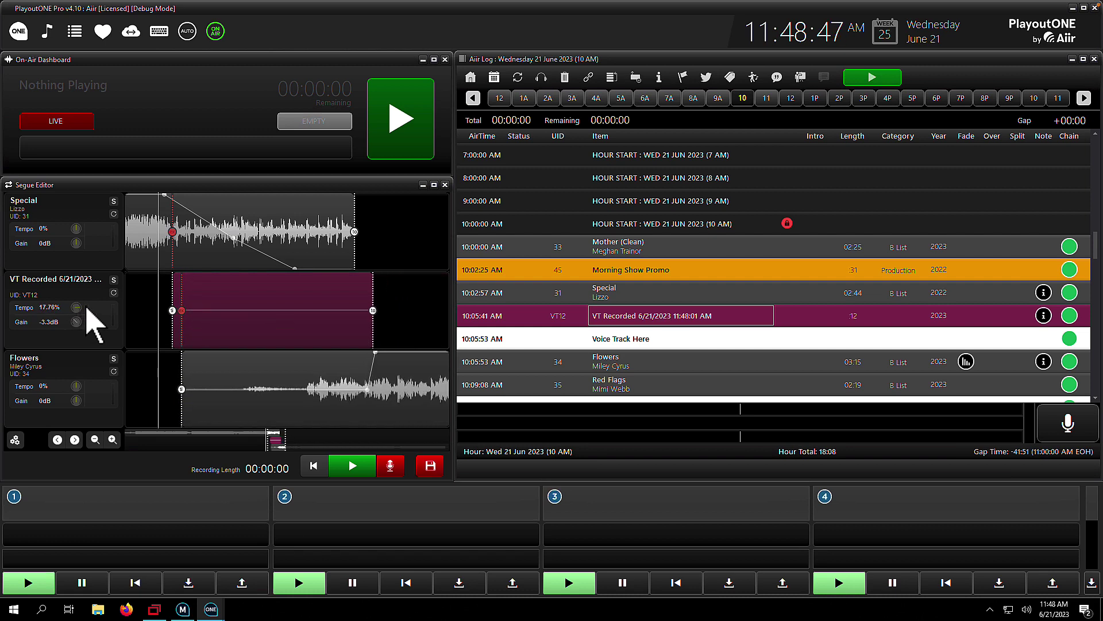
Save the segue edits and open the Red Flags–Heaven segue at its voice track slot.
{"action": "left_click", "coordinate": [431, 469]}
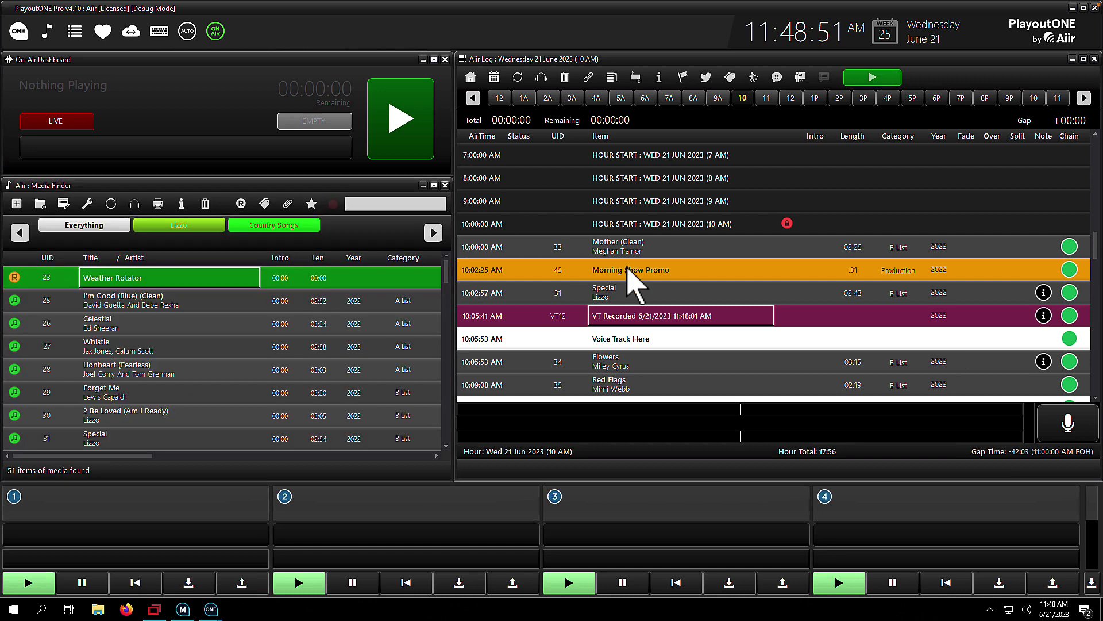
{"action": "scroll", "coordinate": [666, 295], "scroll_direction": "down", "scroll_amount": 3}
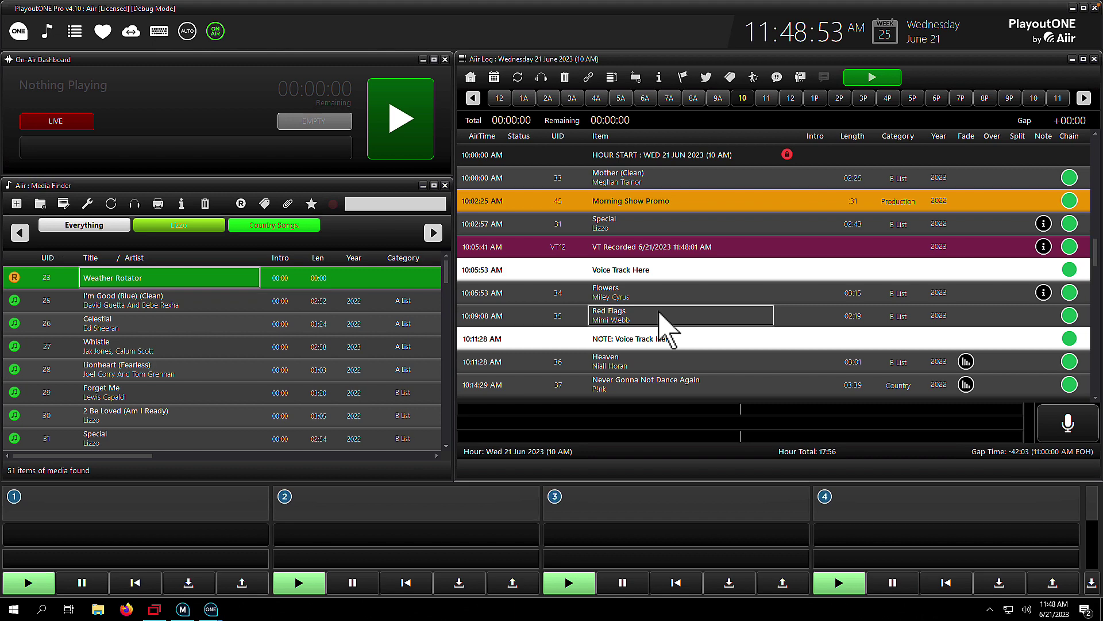
{"action": "double_click", "coordinate": [658, 313]}
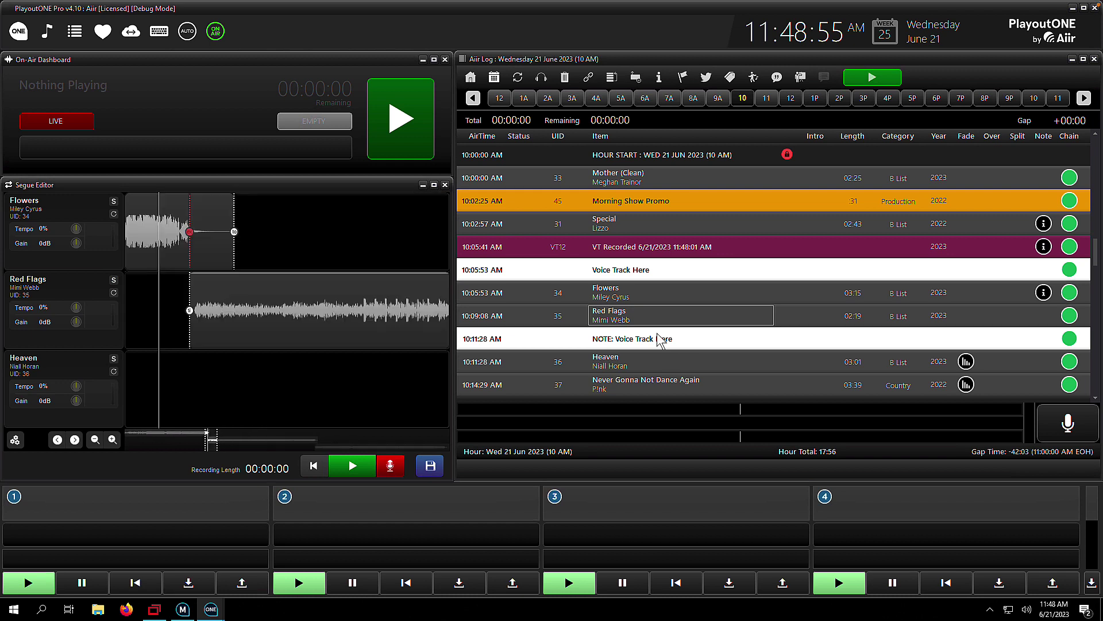
{"action": "left_click", "coordinate": [660, 339]}
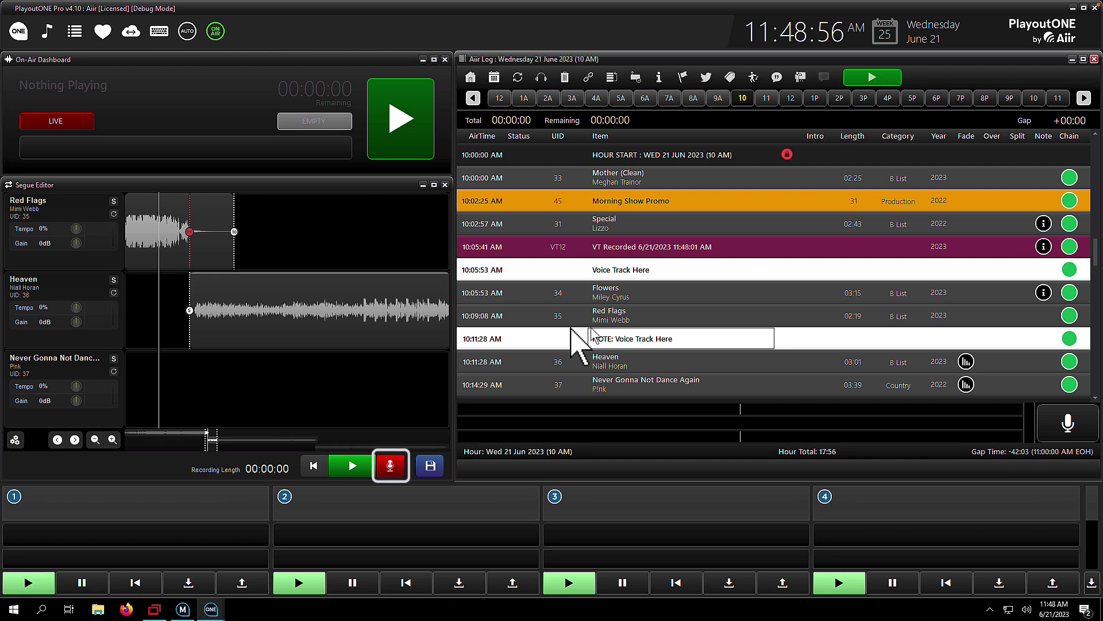
Record a new voice track between Red Flags and Heaven and confirm saving it.
{"action": "left_click", "coordinate": [394, 468]}
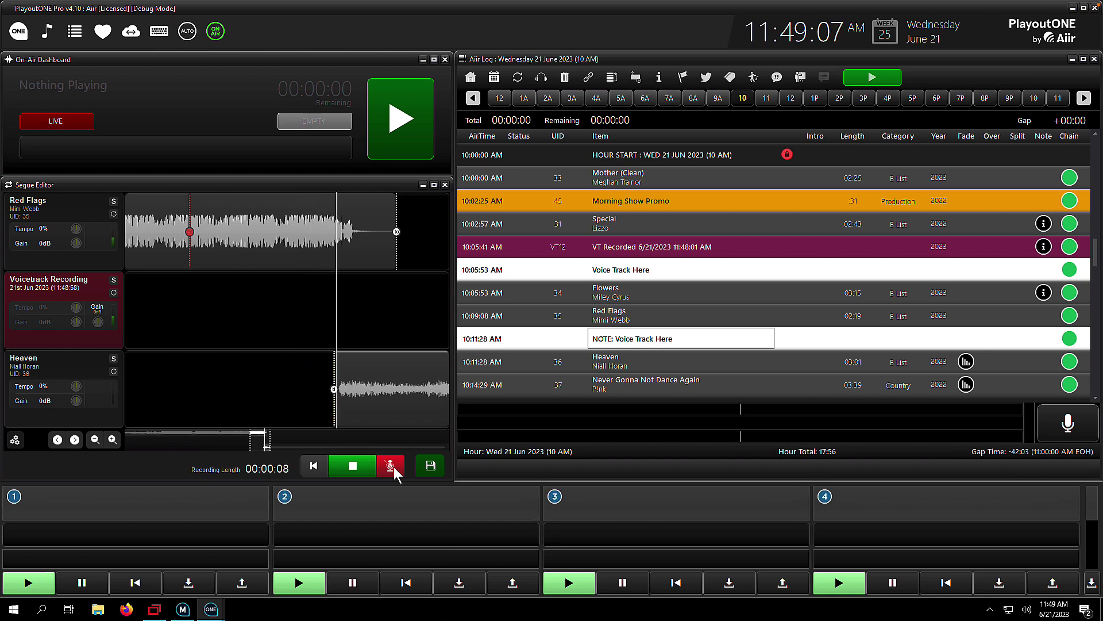
{"action": "left_click", "coordinate": [395, 467]}
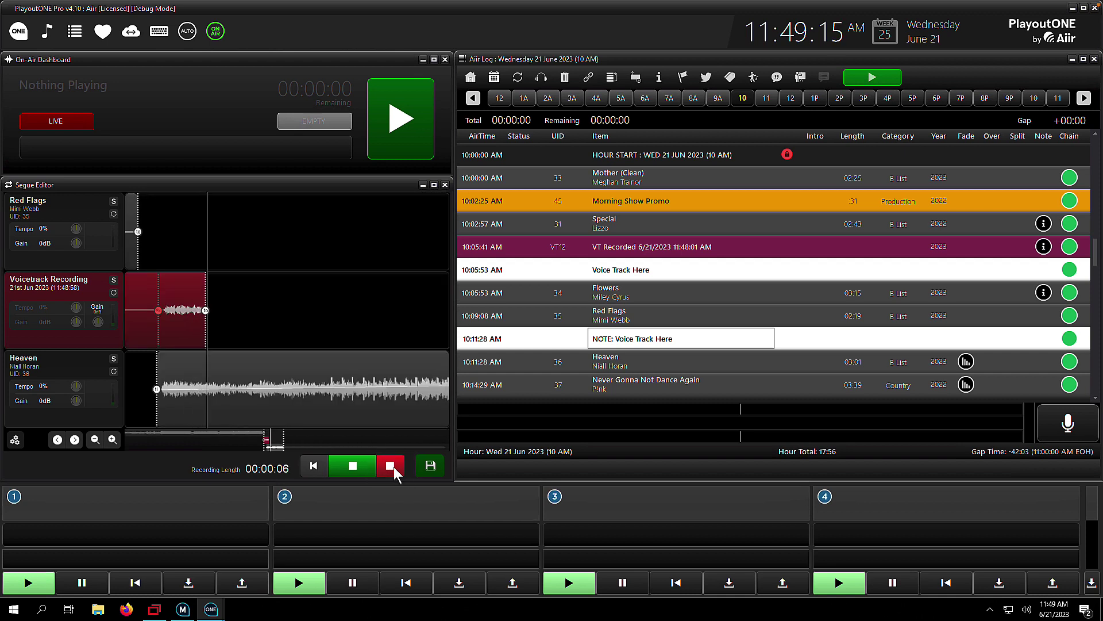
{"action": "left_click", "coordinate": [394, 466]}
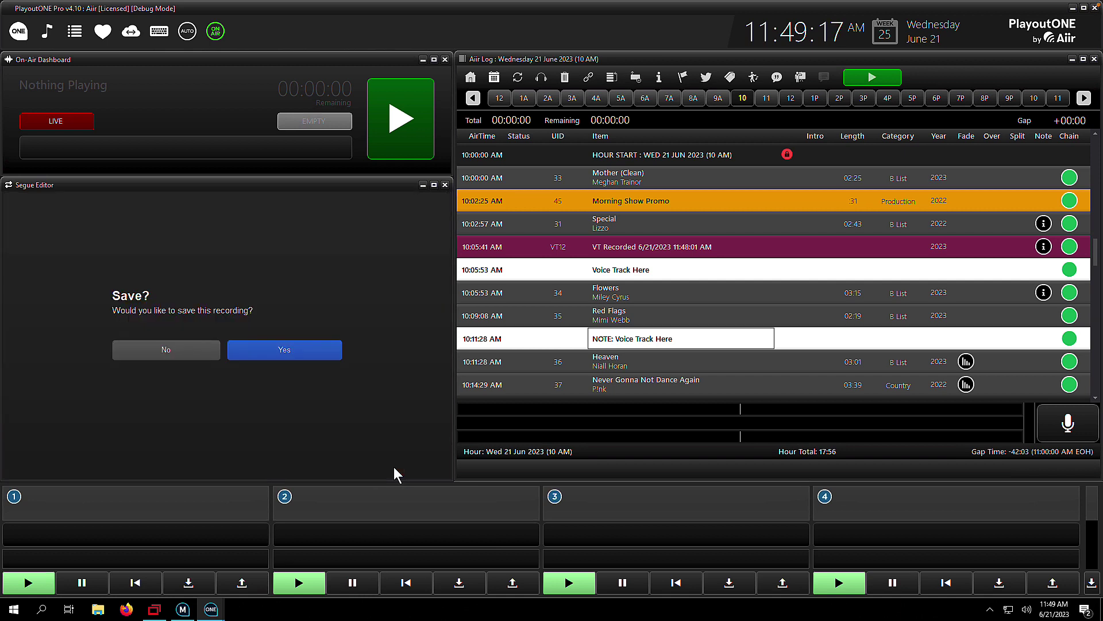
{"action": "left_click", "coordinate": [304, 348]}
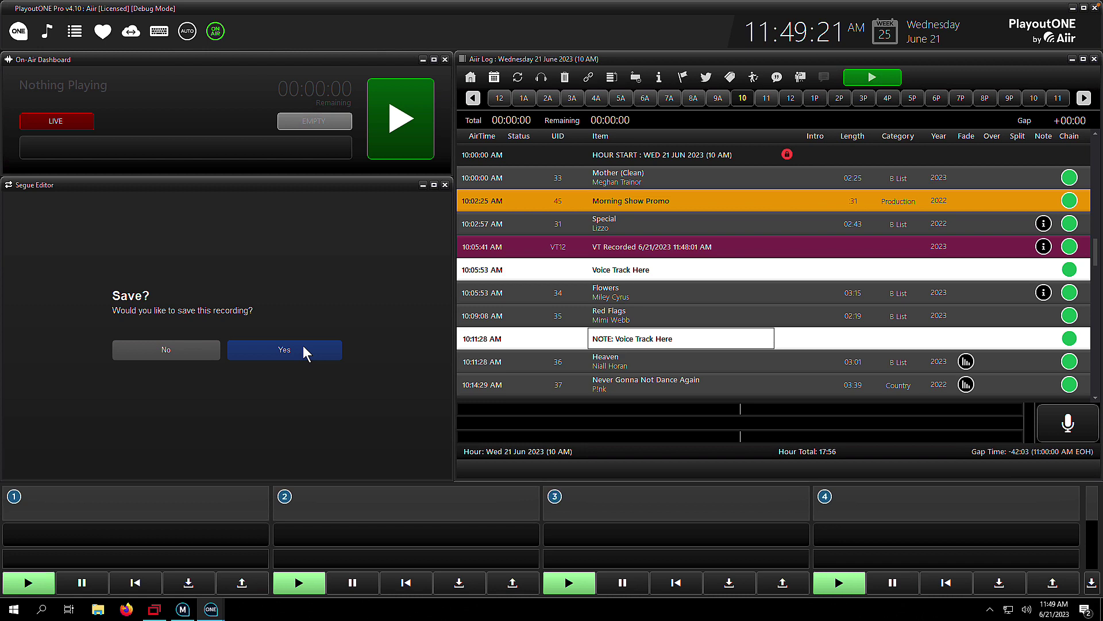
Keep VT13, trim its start, overlap it with Red Flags' reshaped fade, and bring Heaven in sooner.
{"action": "left_click", "coordinate": [285, 351]}
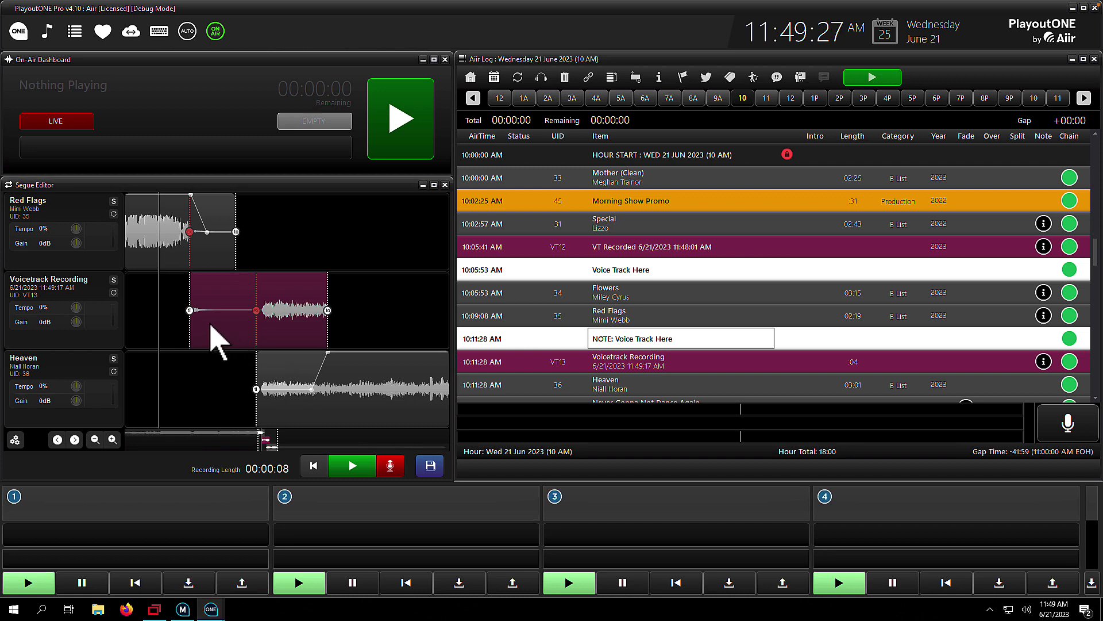
{"action": "left_click_drag", "start_coordinate": [193, 314], "coordinate": [240, 318]}
{"action": "left_click_drag", "start_coordinate": [283, 443], "coordinate": [261, 446]}
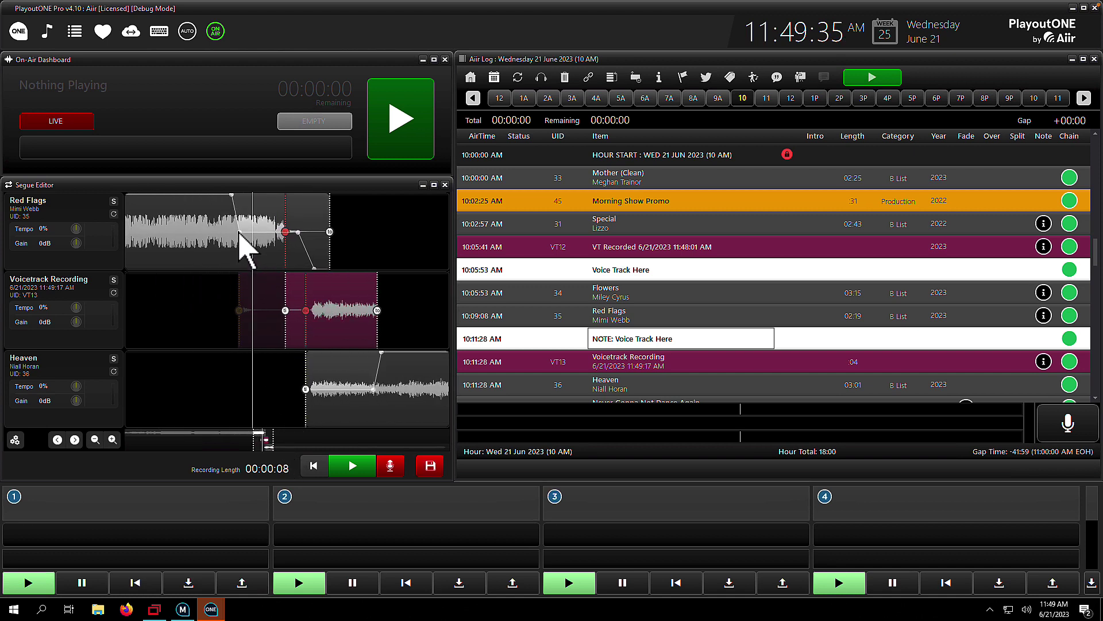
{"action": "left_click_drag", "start_coordinate": [240, 233], "coordinate": [296, 206]}
{"action": "left_click_drag", "start_coordinate": [338, 312], "coordinate": [309, 312]}
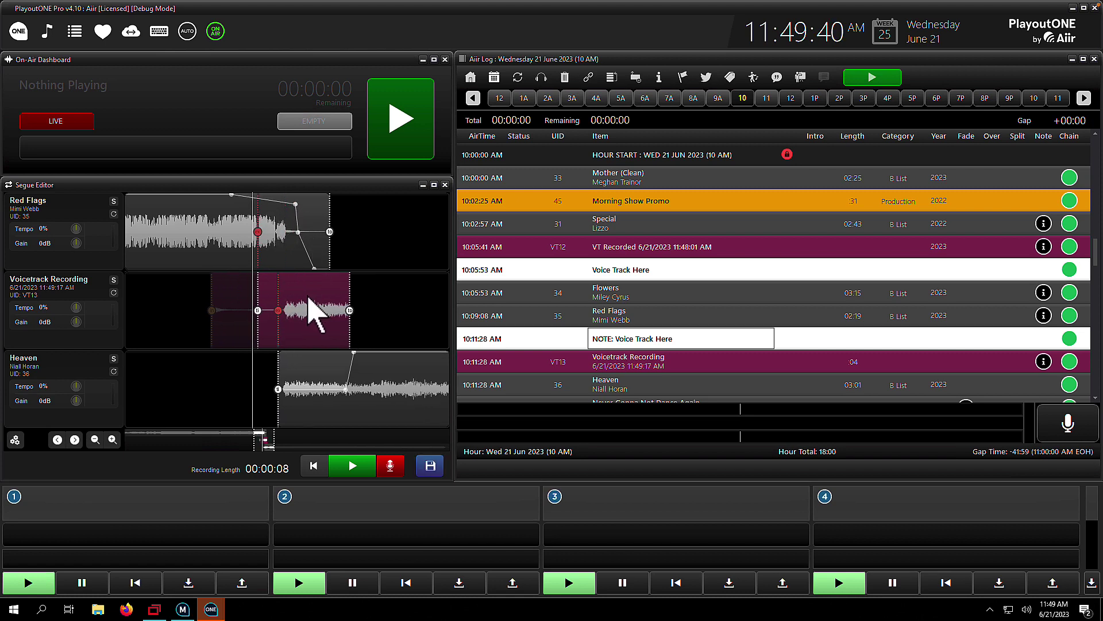
{"action": "left_click", "coordinate": [339, 375]}
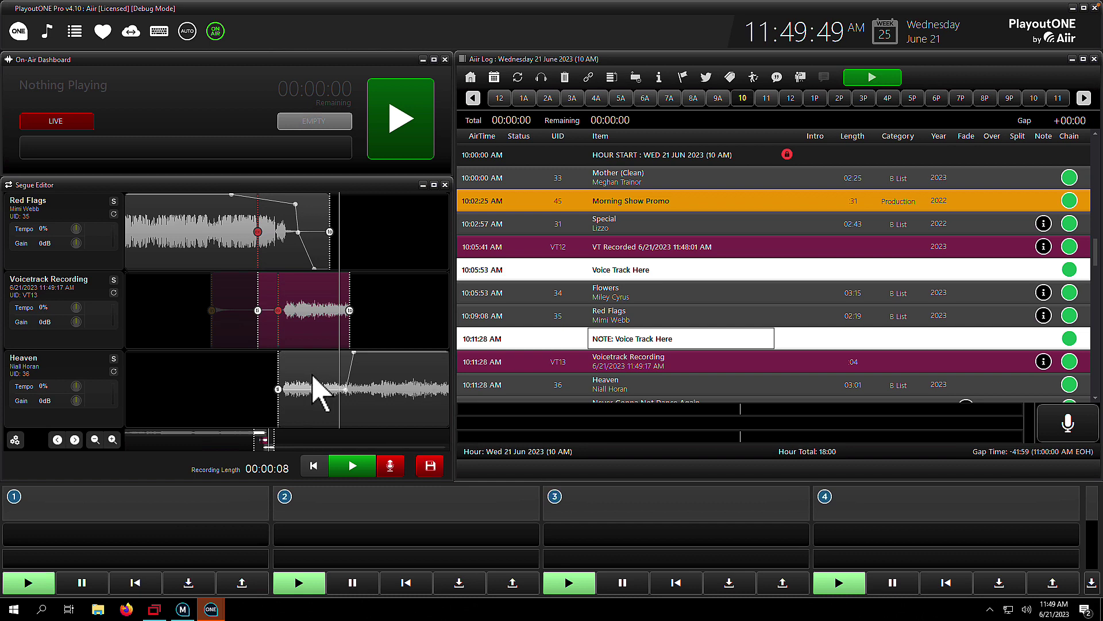
Review the Segue Editor's Audio In and Other settings, including the 10-second Voicetrack PreRoll.
{"action": "left_click", "coordinate": [15, 440]}
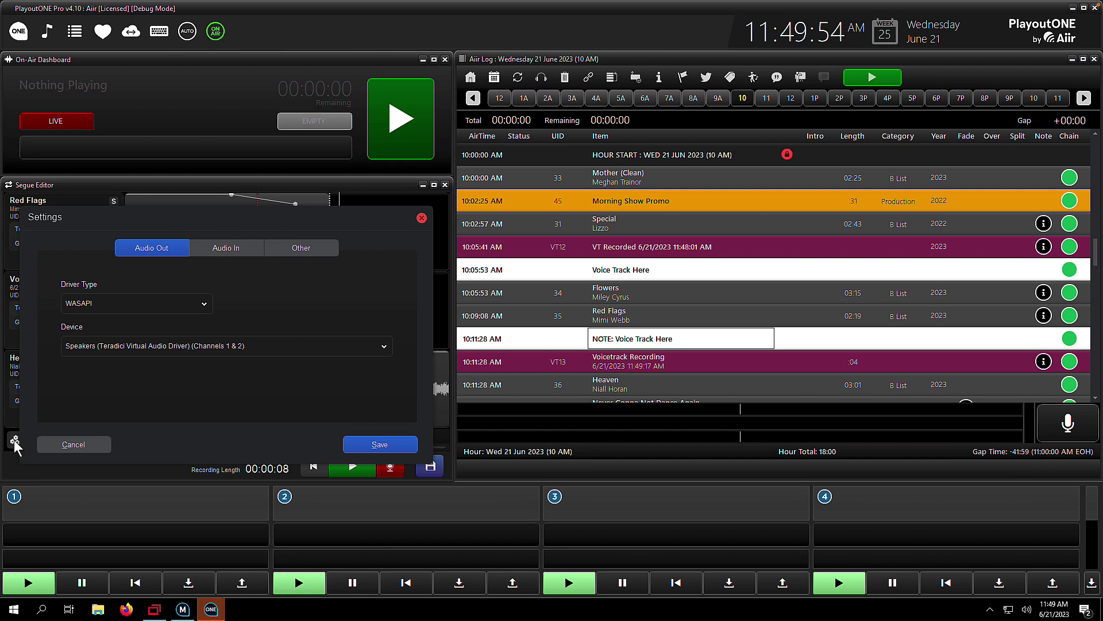
{"action": "left_click", "coordinate": [238, 255]}
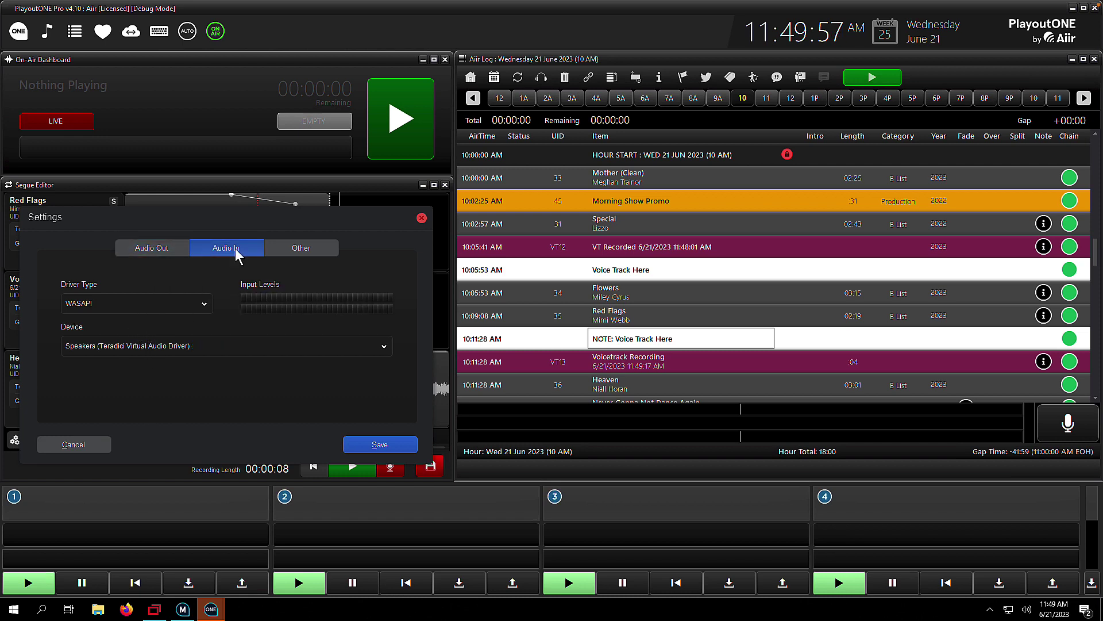
{"action": "left_click", "coordinate": [297, 252]}
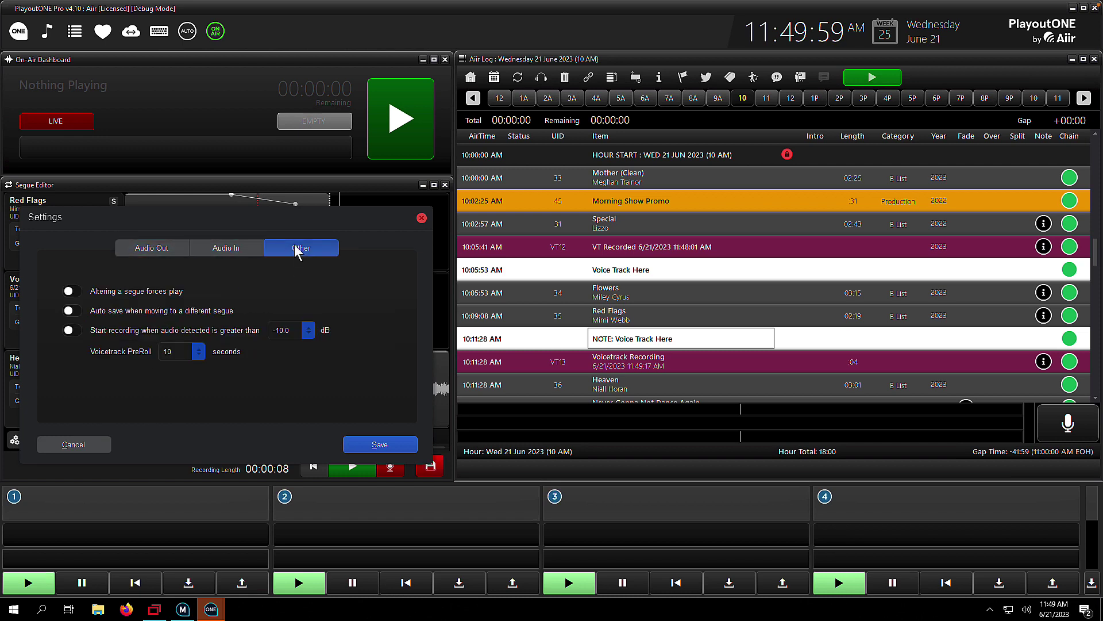